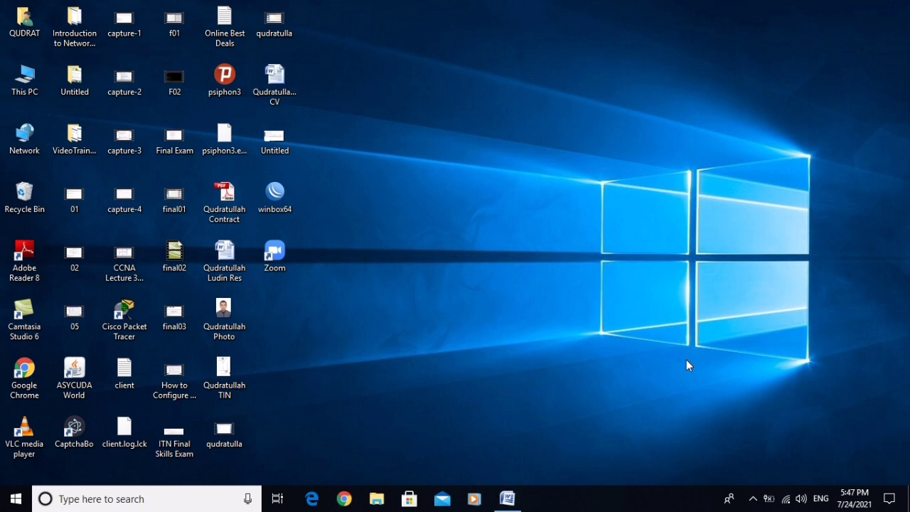
# - Launch Cisco Packet Tracer from the Windows desktop icon
pyautogui.click(118, 314)
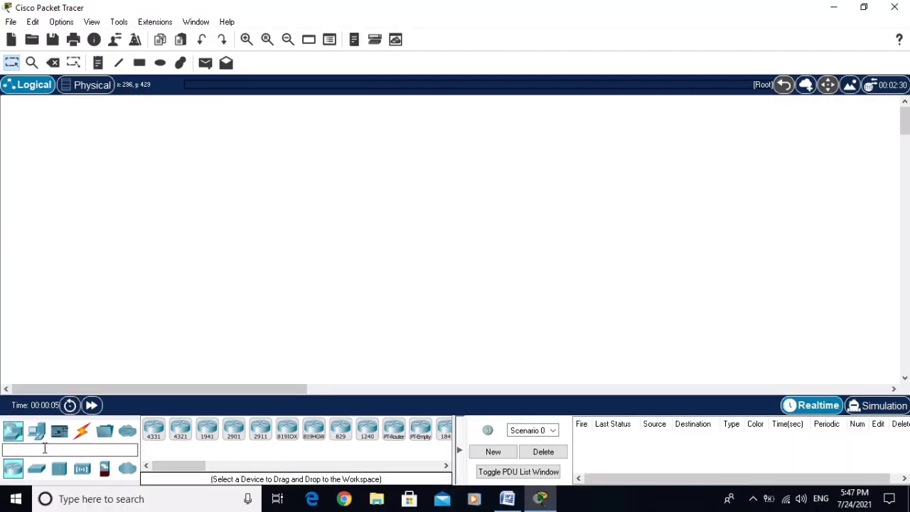
# - Place a 2960 switch in the workspace centre and a PC to its left
pyautogui.click(36, 471)
pyautogui.moveTo(155, 440); pyautogui.dragTo(509, 217)
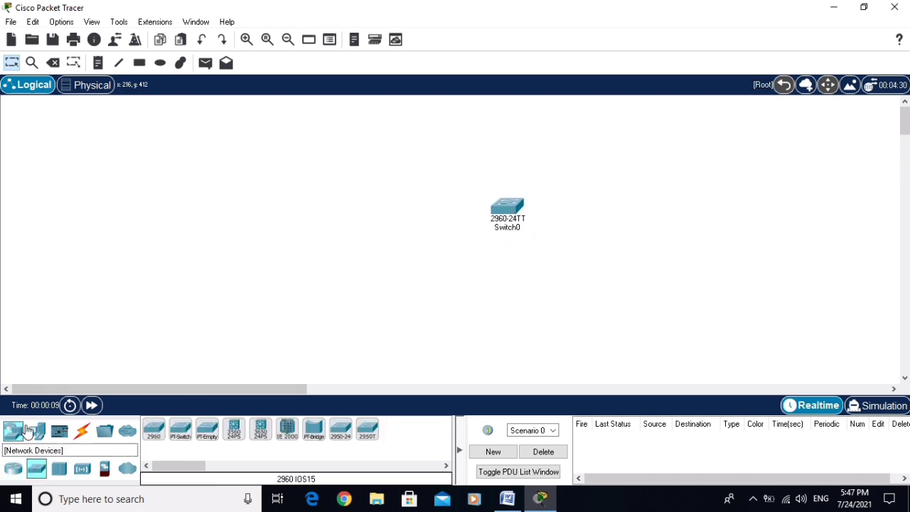
pyautogui.click(34, 439)
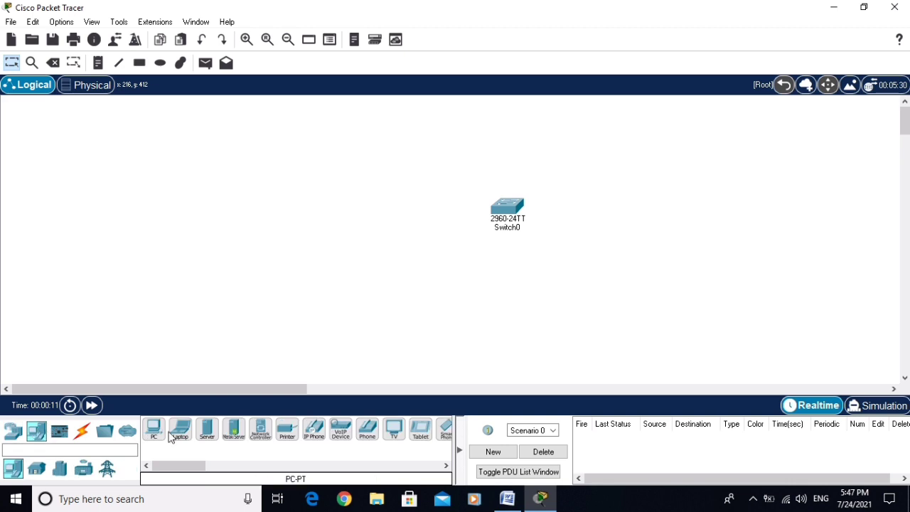
pyautogui.moveTo(153, 431); pyautogui.dragTo(339, 212)
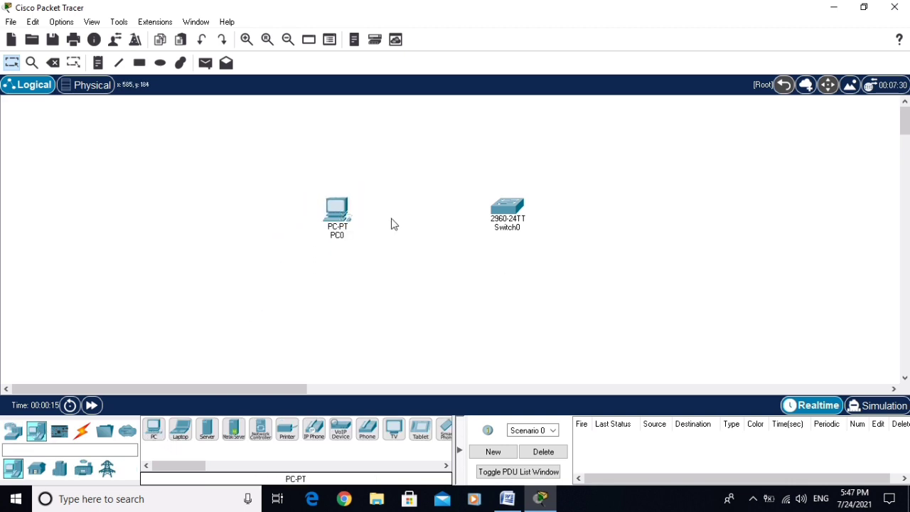
# - Link PC0 to Switch0 with the automatic connection cable and nudge PC0 upward
pyautogui.click(82, 431)
pyautogui.click(154, 429)
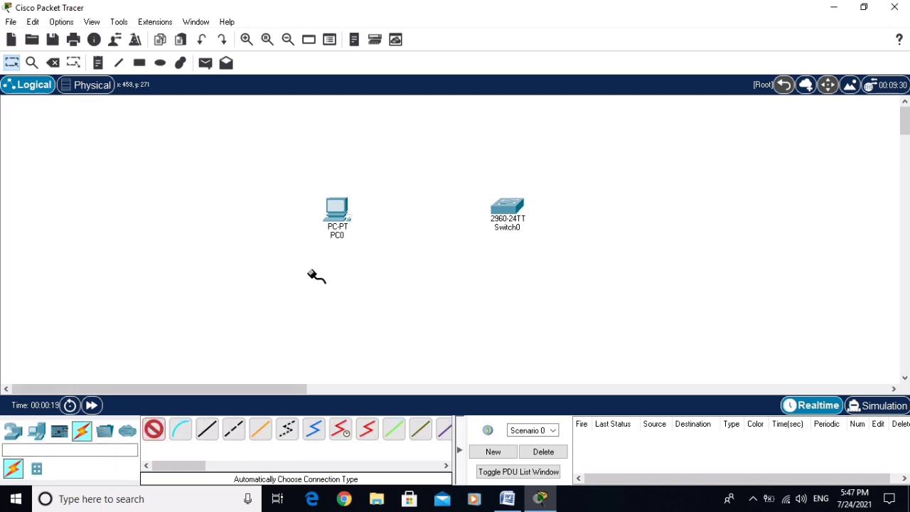
pyautogui.click(337, 208)
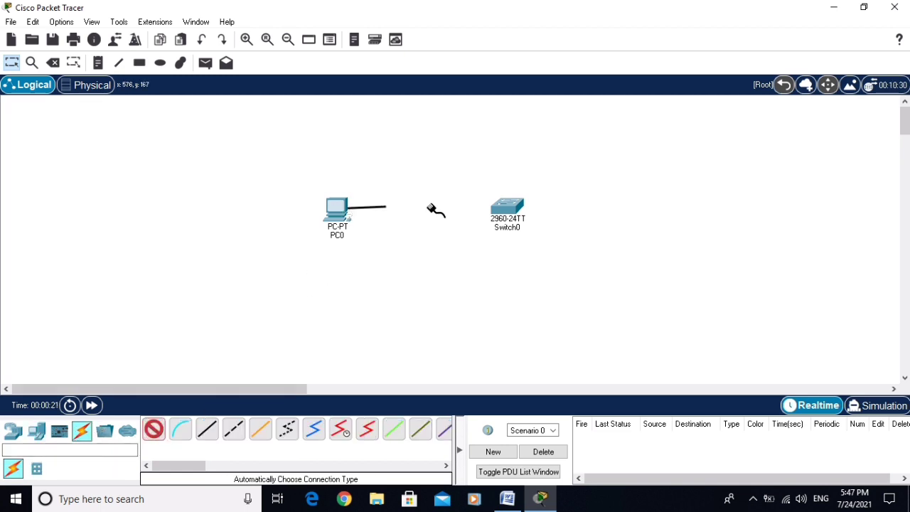
pyautogui.click(509, 210)
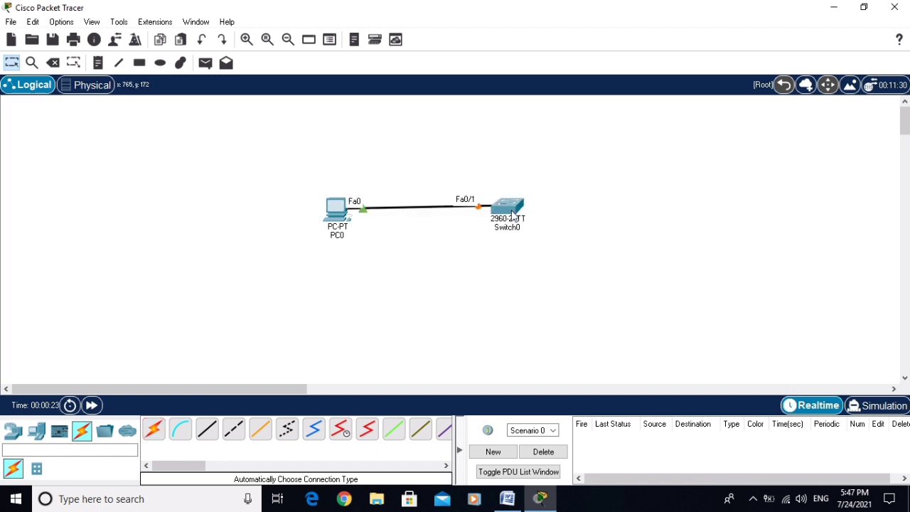
pyautogui.moveTo(332, 207); pyautogui.dragTo(329, 202)
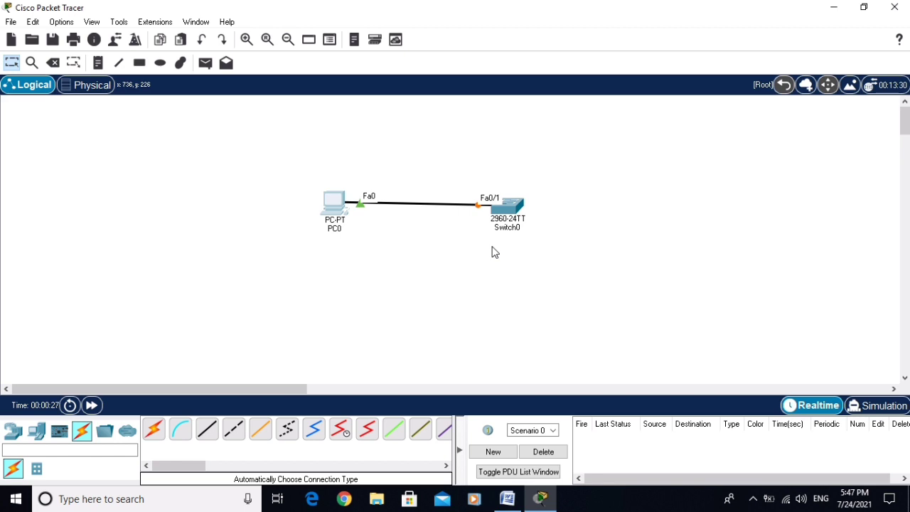
# - Open Switch0's CLI and reach global configuration mode with enable and conf t
pyautogui.click(510, 212)
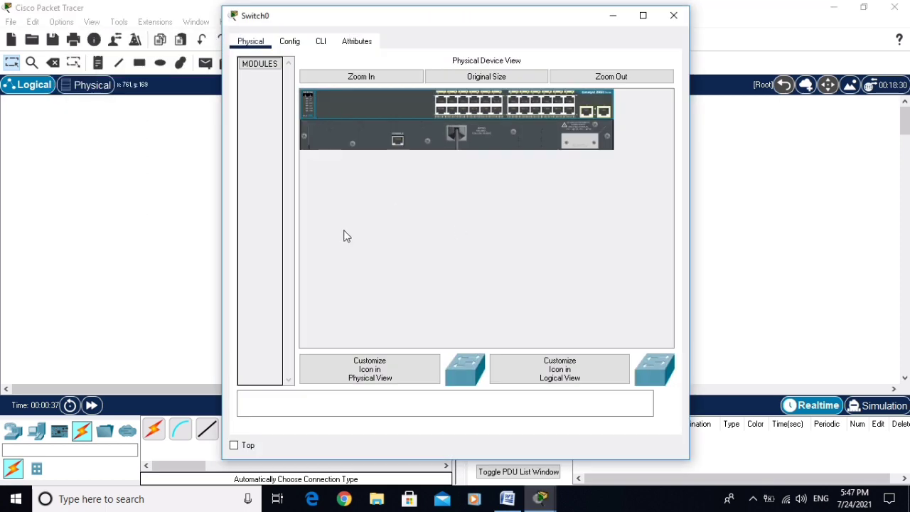
pyautogui.click(320, 41)
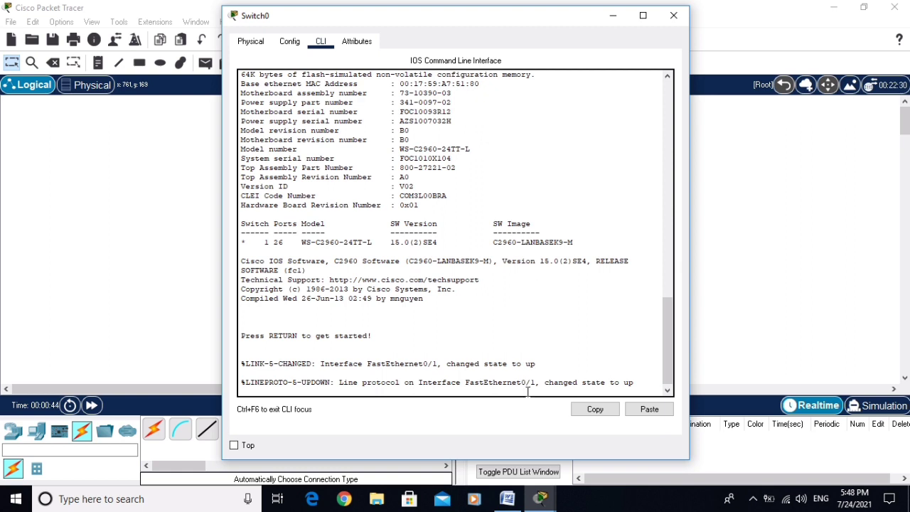
pyautogui.press('Return')
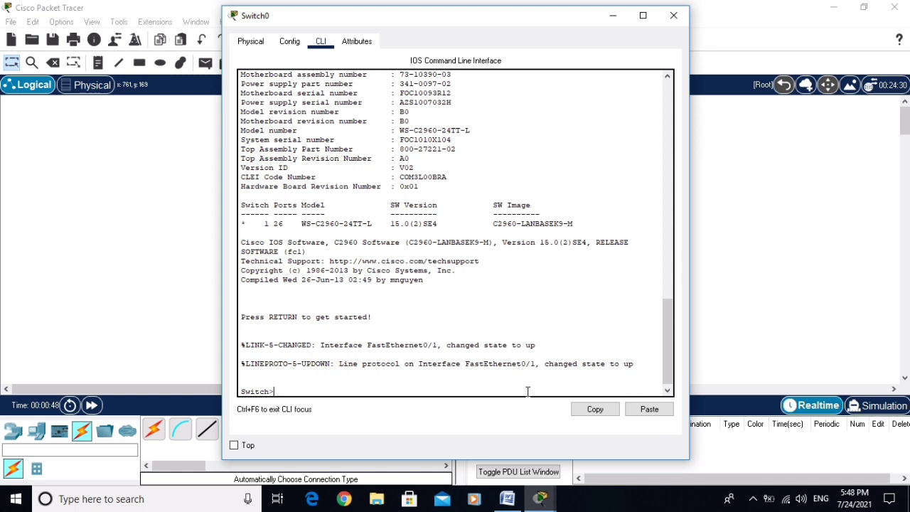
pyautogui.write('enable')
pyautogui.press('Return')
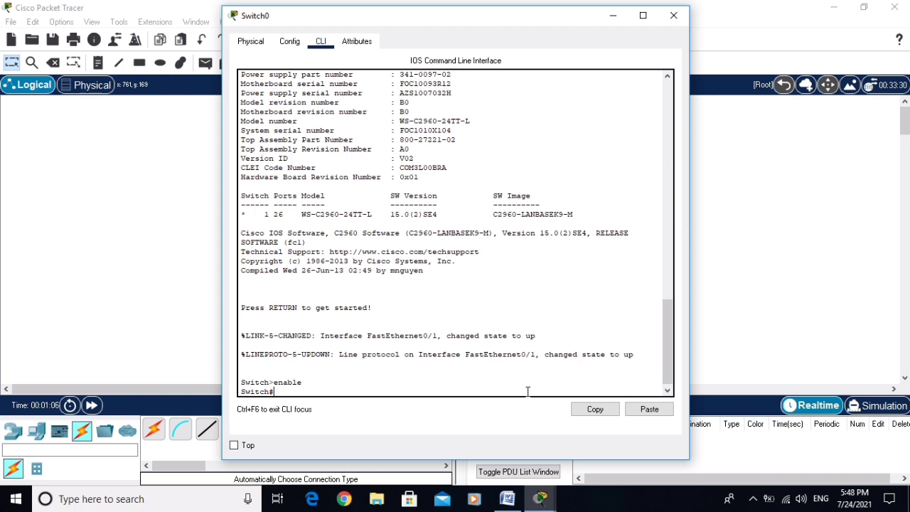
pyautogui.write('conf t')
pyautogui.press('Return')
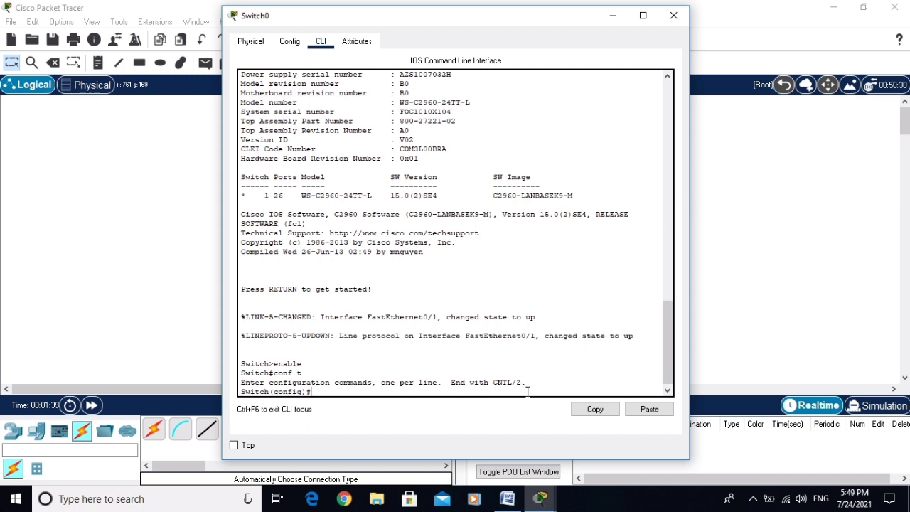
# - Assign interface VLAN 1 address 192.168.1.1 255.255.255.0, enable it with no shutdown, then exit
pyautogui.write('interface vlan 1')
pyautogui.press('Return')
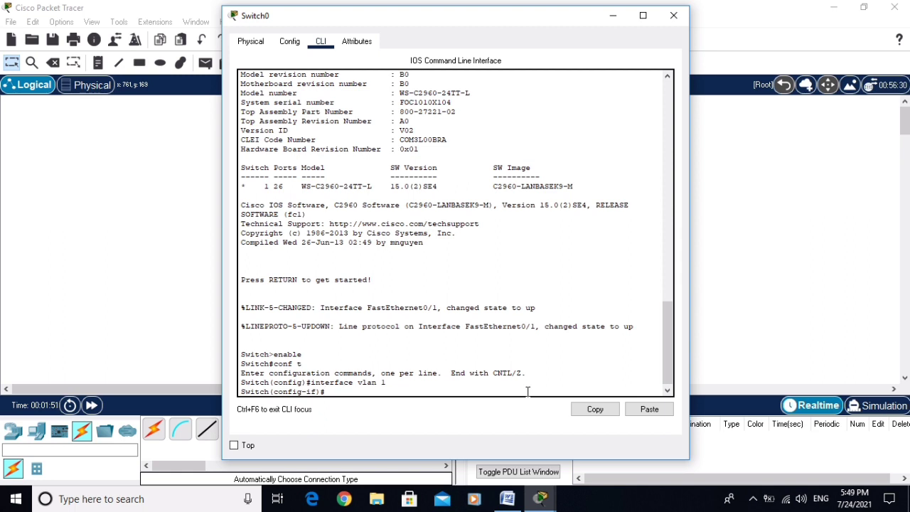
pyautogui.write('ip address 192.168.1.1 2')
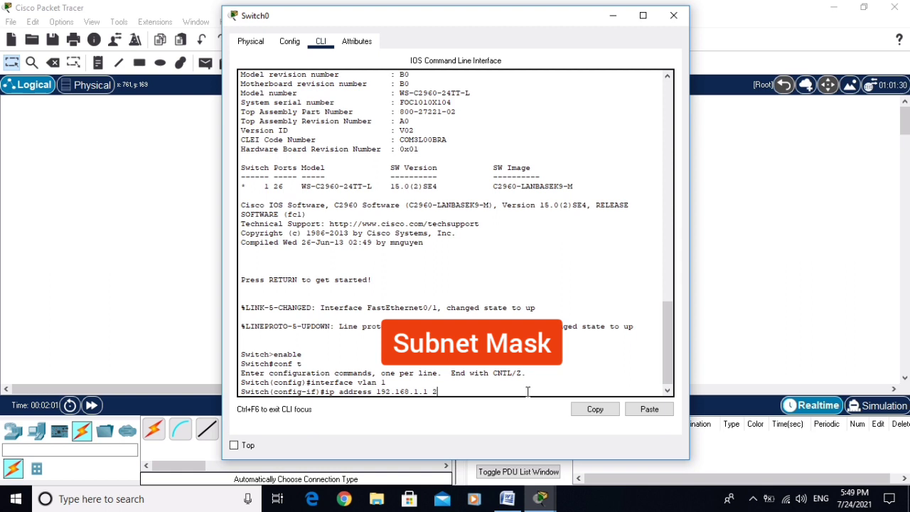
pyautogui.write('55.255.255.')
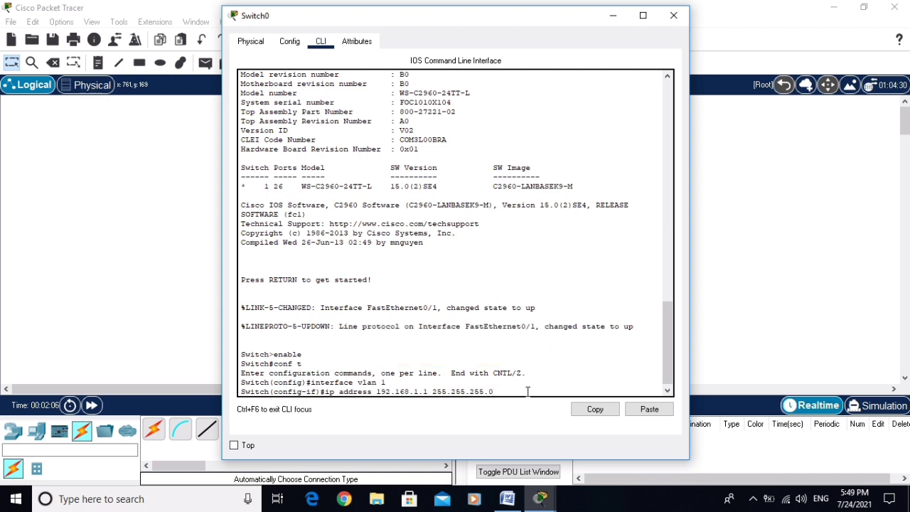
pyautogui.write('0')
pyautogui.press('Return')
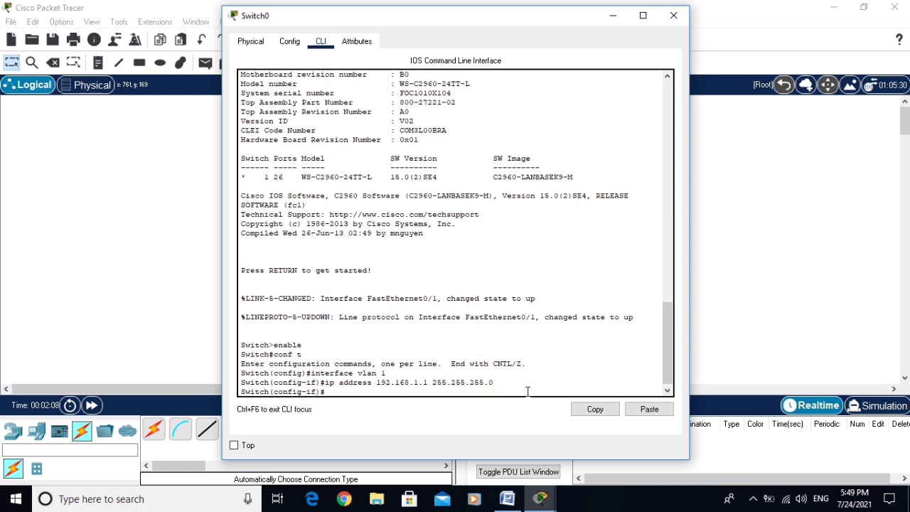
pyautogui.write('no shutdown')
pyautogui.press('Return')
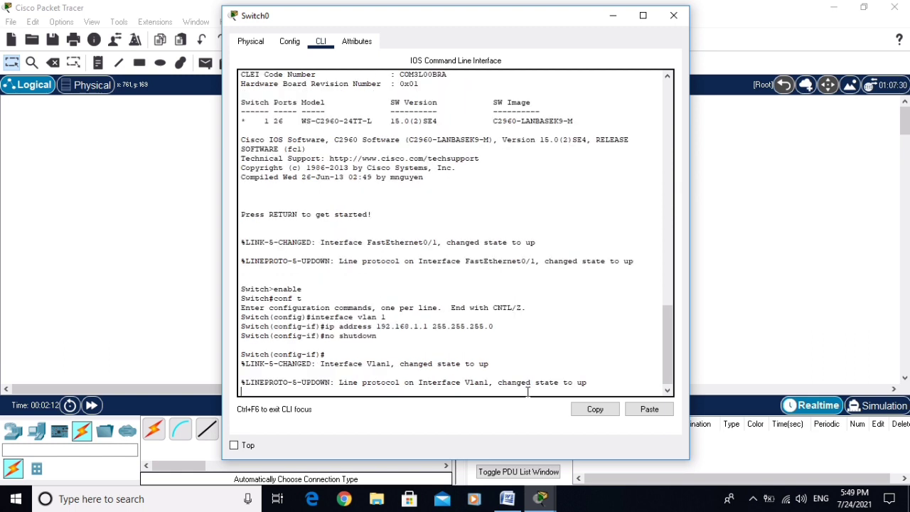
pyautogui.press('Return')
pyautogui.write('exit')
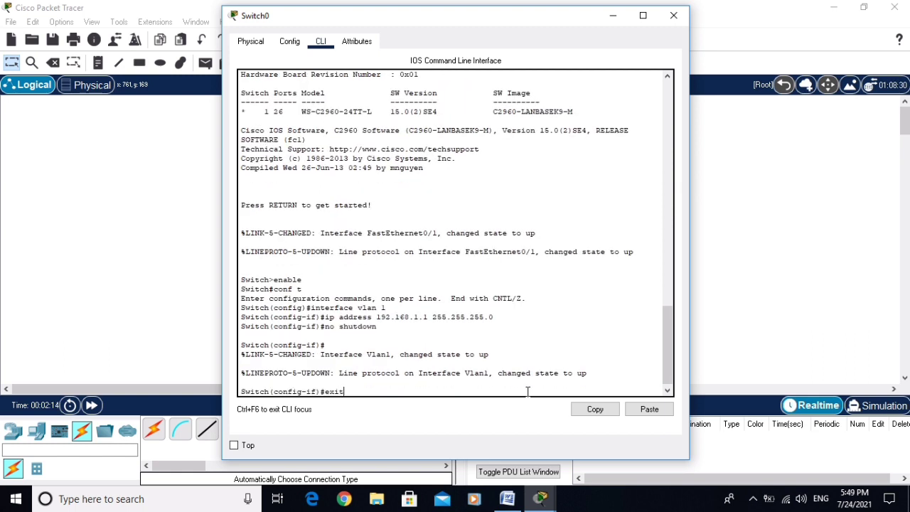
pyautogui.press('Return')
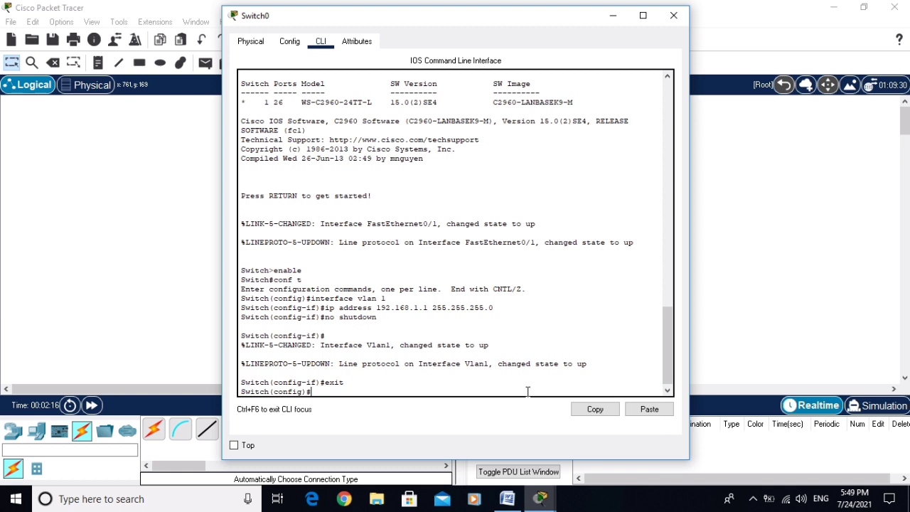
# - Set ip default-gateway 192.168.1.254, fixing the missing hyphen after the first attempt is rejected
pyautogui.write('ip default gateway 192.168.1.')
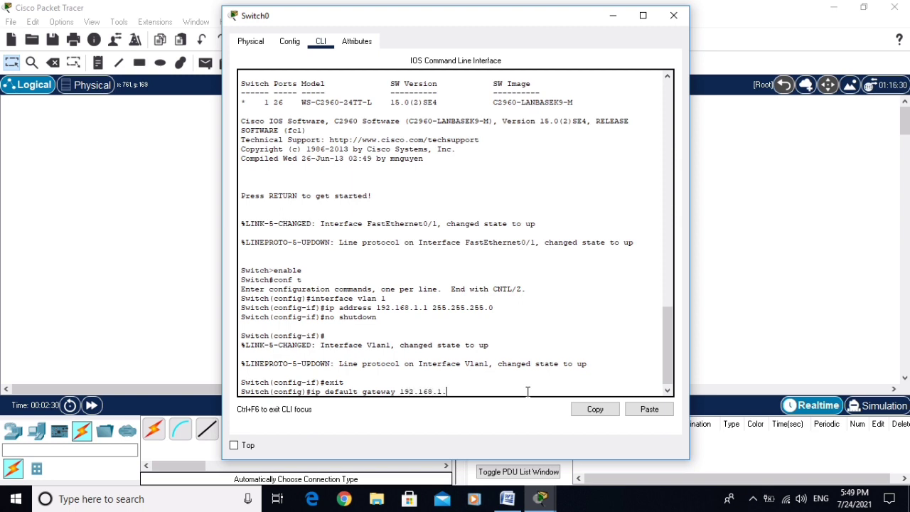
pyautogui.write('254')
pyautogui.press('Return')
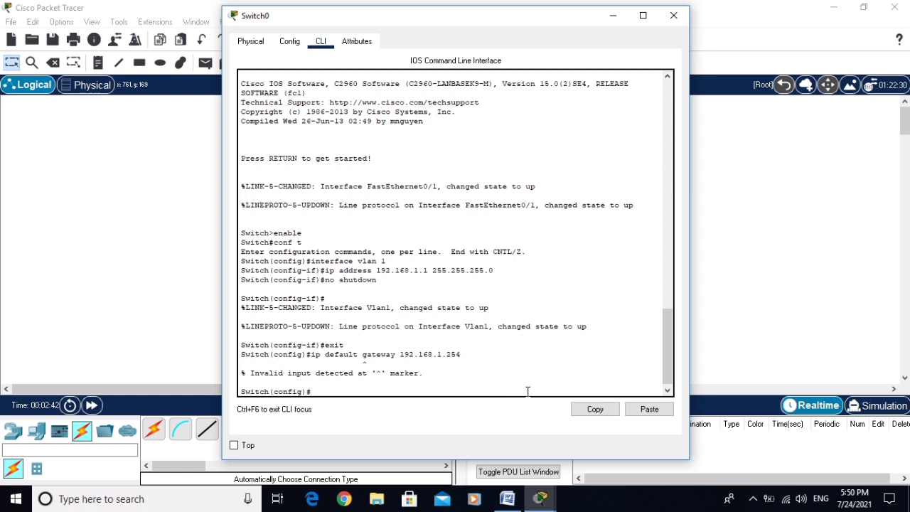
pyautogui.press('Up')
pyautogui.press('Left')
pyautogui.press('Left')
pyautogui.press('Left')
pyautogui.press('Left')
pyautogui.press('Left')
pyautogui.press('Left')
pyautogui.press('Left')
pyautogui.press('Left')
pyautogui.press('Left')
pyautogui.press('Left')
pyautogui.press('Left')
pyautogui.press('Left')
pyautogui.press('Left')
pyautogui.press('Left')
pyautogui.press('Left')
pyautogui.press('Left')
pyautogui.press('Left')
pyautogui.press('BackSpace')
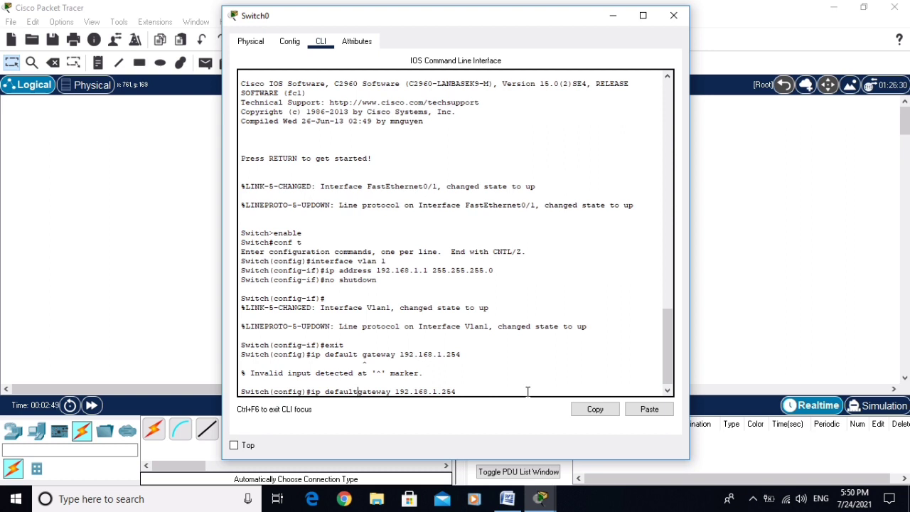
pyautogui.press('Left')
pyautogui.press('Left')
pyautogui.press('Left')
pyautogui.press('Left')
pyautogui.press('Left')
pyautogui.press('Left')
pyautogui.press('Left')
pyautogui.press('Left')
pyautogui.press('Left')
pyautogui.press('Left')
pyautogui.press('Left')
pyautogui.press('Left')
pyautogui.press('Left')
pyautogui.press('Left')
pyautogui.press('Left')
pyautogui.press('Left')
pyautogui.press('Left')
pyautogui.press('Left')
pyautogui.press('Left')
pyautogui.press('Left')
pyautogui.write('-')
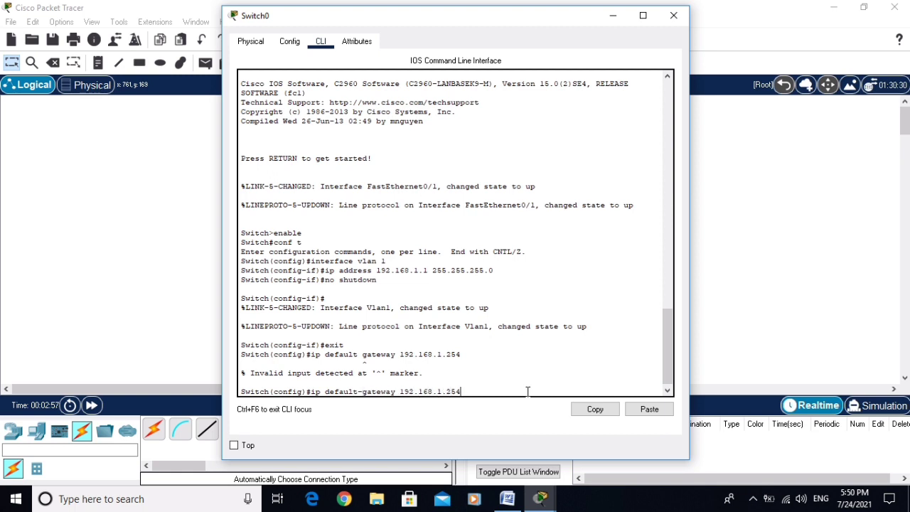
pyautogui.press('Return')
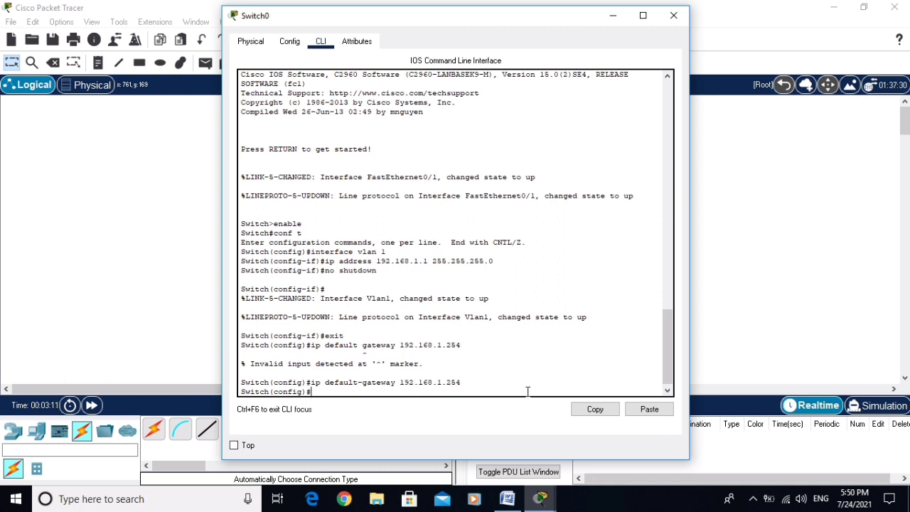
pyautogui.click(507, 499)
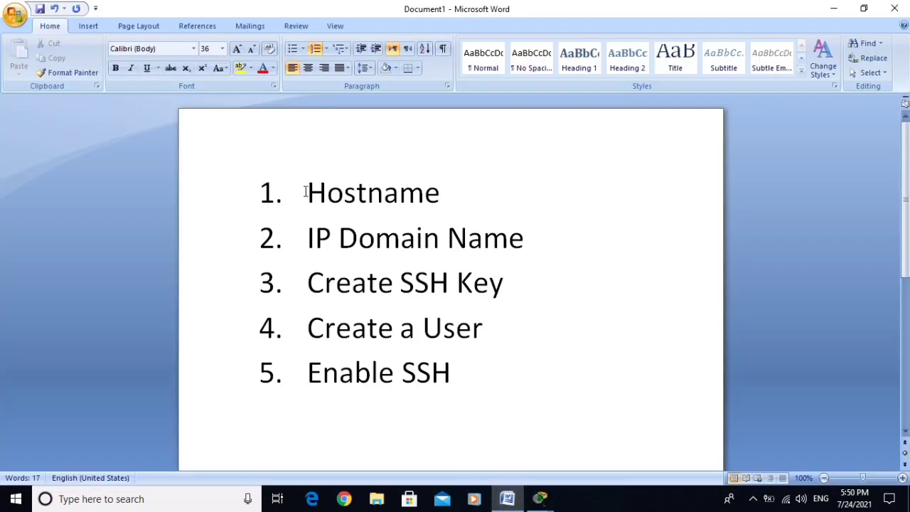
pyautogui.moveTo(310, 191); pyautogui.dragTo(465, 193)
pyautogui.moveTo(307, 238); pyautogui.dragTo(518, 240)
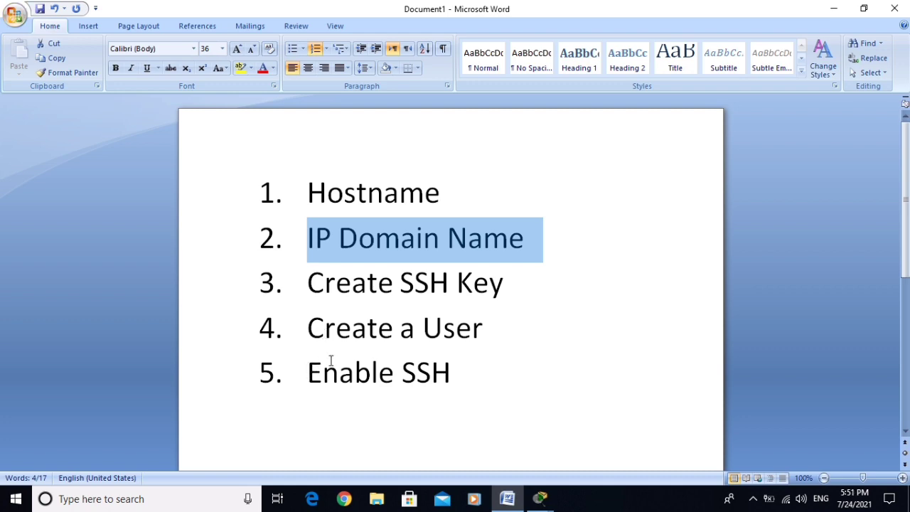
pyautogui.click(507, 499)
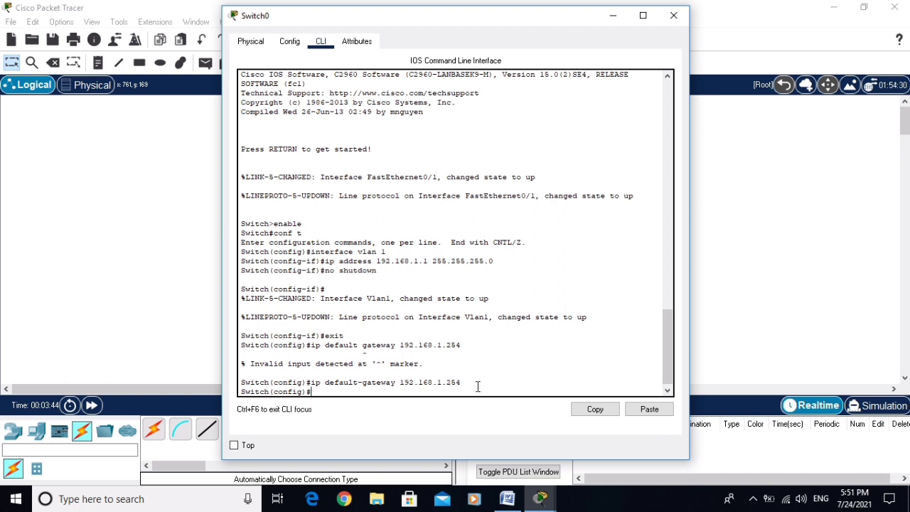
# - Rename the switch to SW1 with the hostname command
pyautogui.write('hostname SW1')
pyautogui.press('Return')
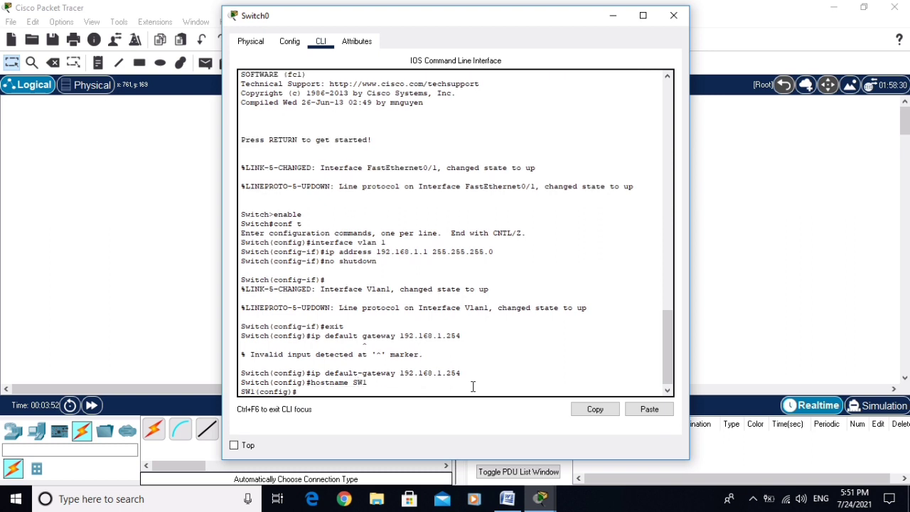
pyautogui.moveTo(241, 393); pyautogui.dragTo(255, 393)
pyautogui.click(317, 391)
# - Set the IP domain name to cisco.com and begin the crypto key generate rsa command
pyautogui.write('ip domain-name cisco.com')
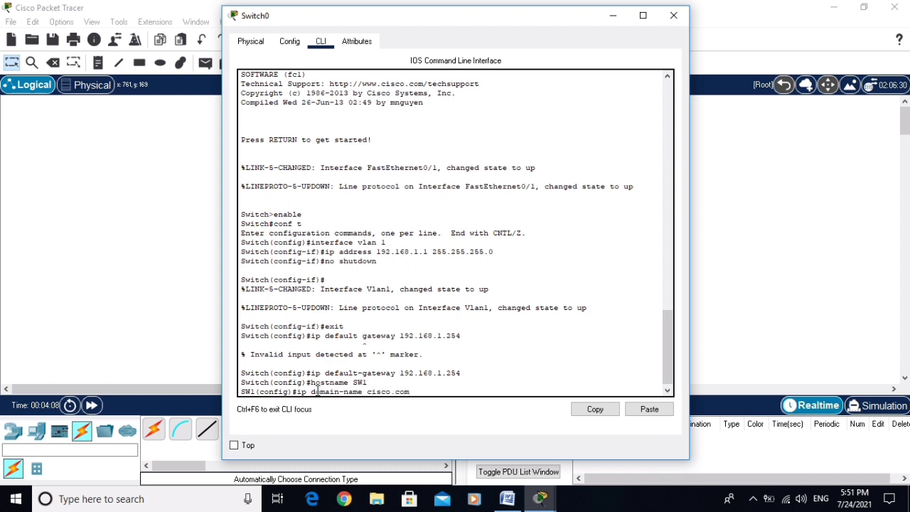
pyautogui.press('Return')
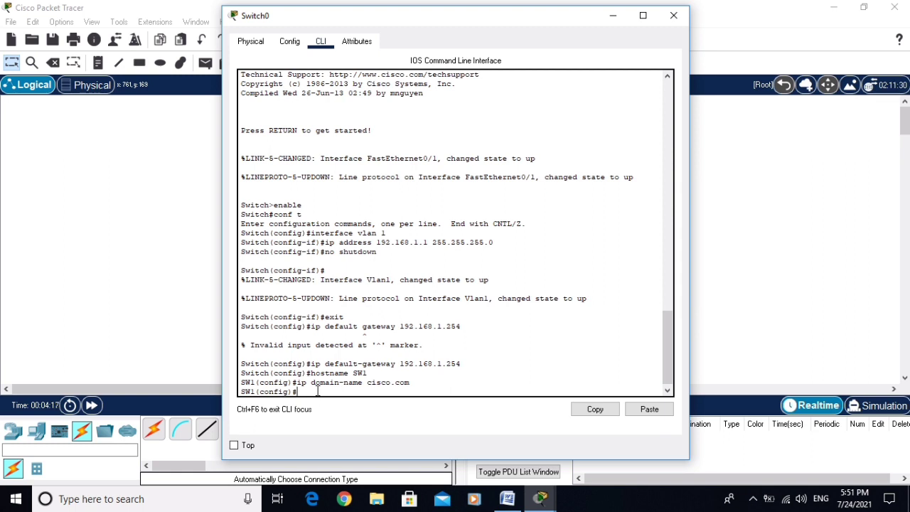
pyautogui.write('rypto key generate rsa')
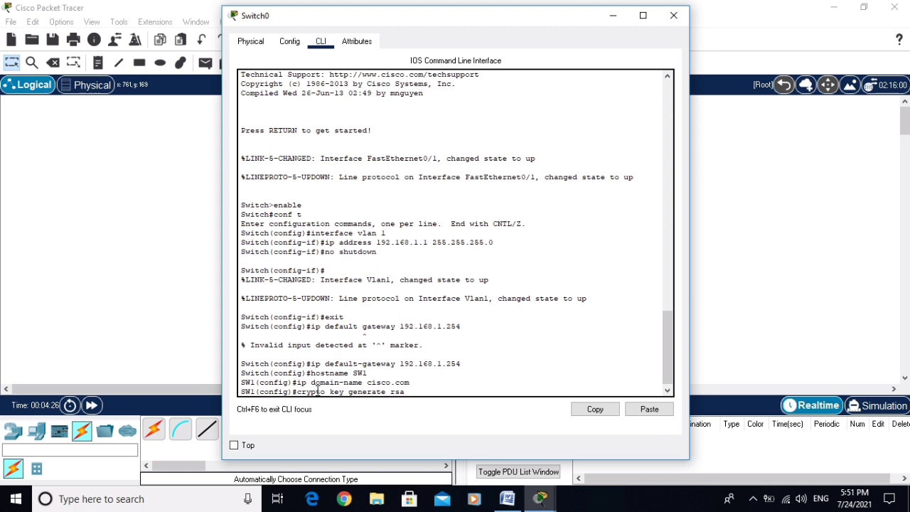
# - Generate 1024-bit RSA keys, then enter line configuration for vty 0 15
pyautogui.press('Return')
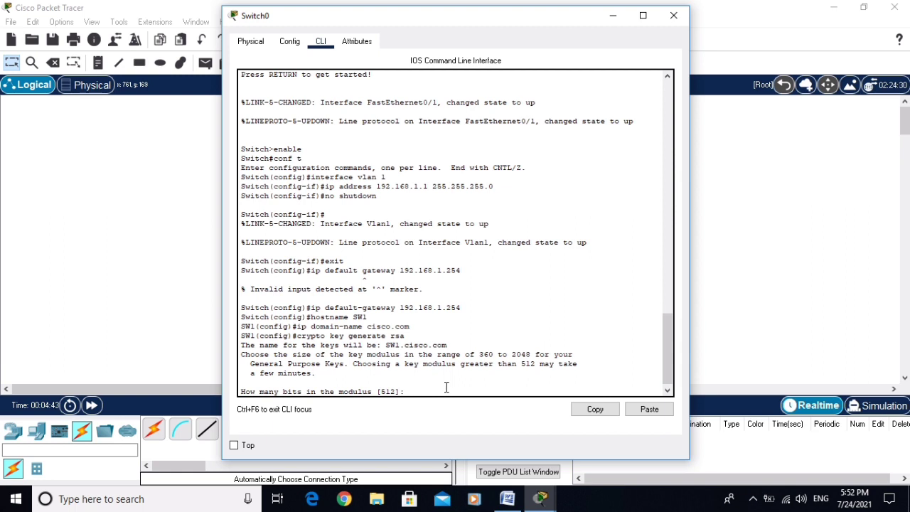
pyautogui.write('1024')
pyautogui.press('Return')
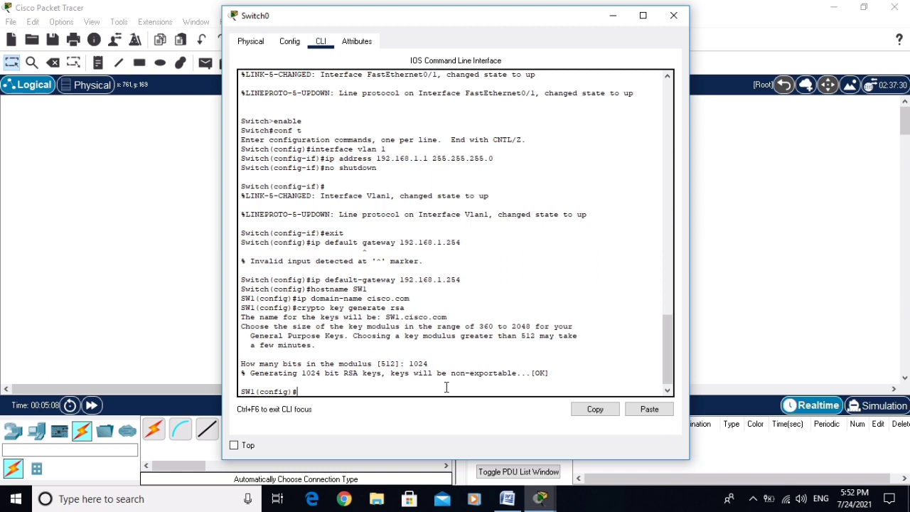
pyautogui.write('line vty 0 15')
pyautogui.press('Return')
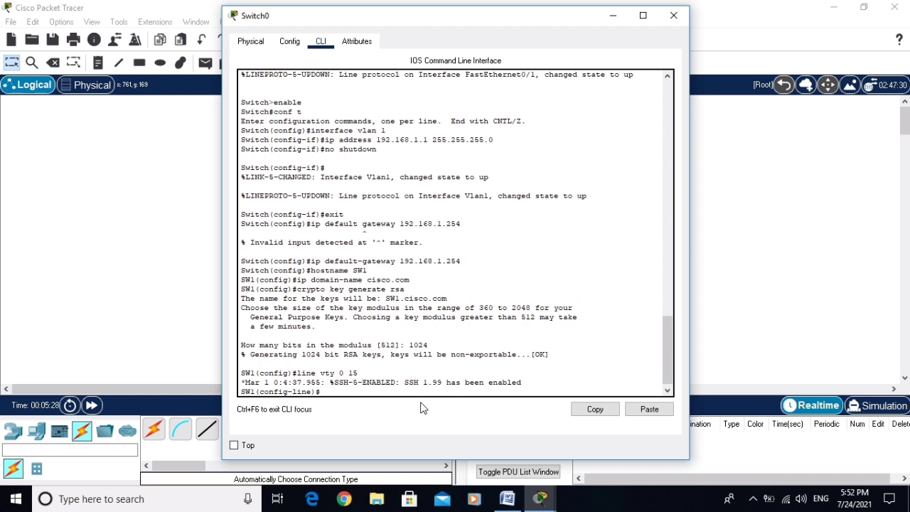
# - Set vty lines to transport input ssh and login local, exit, and start the username command
pyautogui.write('transport input ssh')
pyautogui.press('Return')
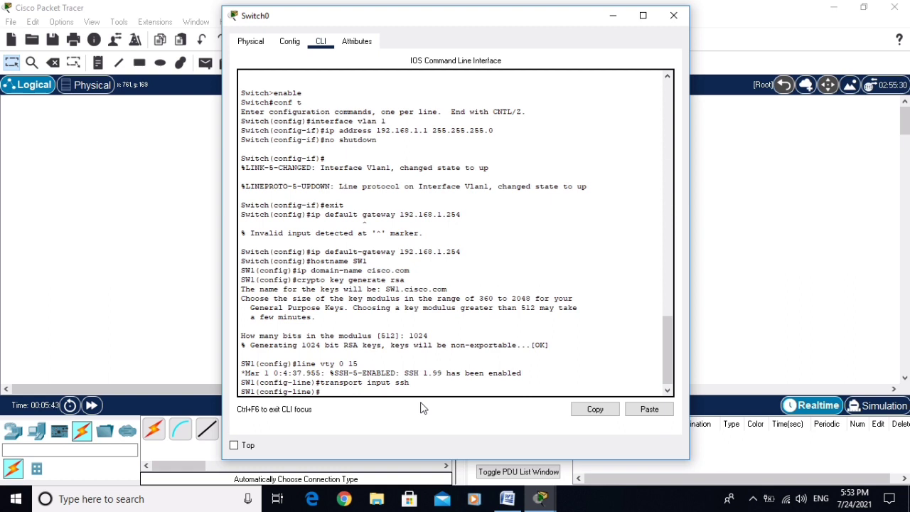
pyautogui.write('login local')
pyautogui.press('Return')
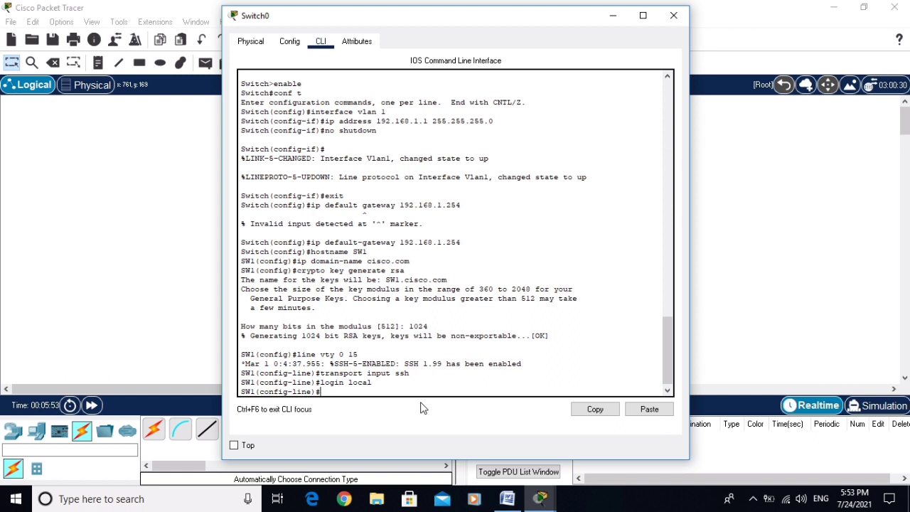
pyautogui.write('xit')
pyautogui.press('Return')
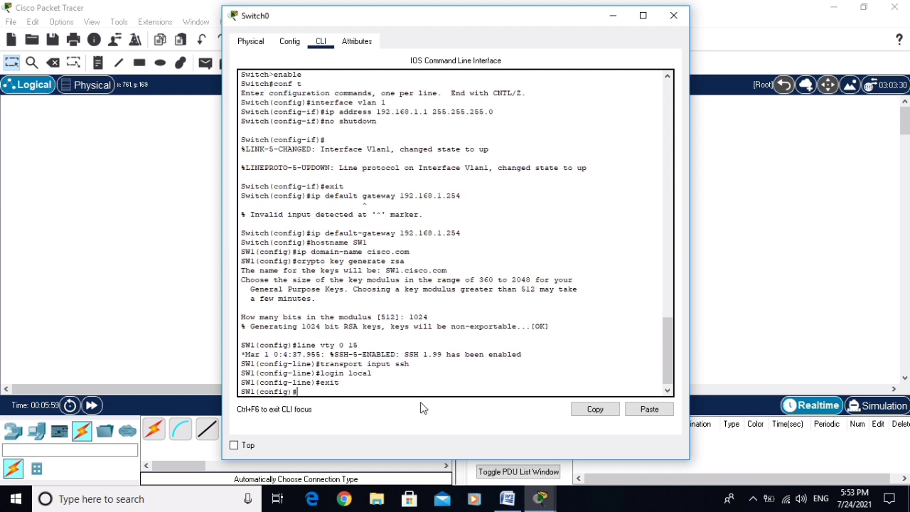
pyautogui.write('username admin passwor')
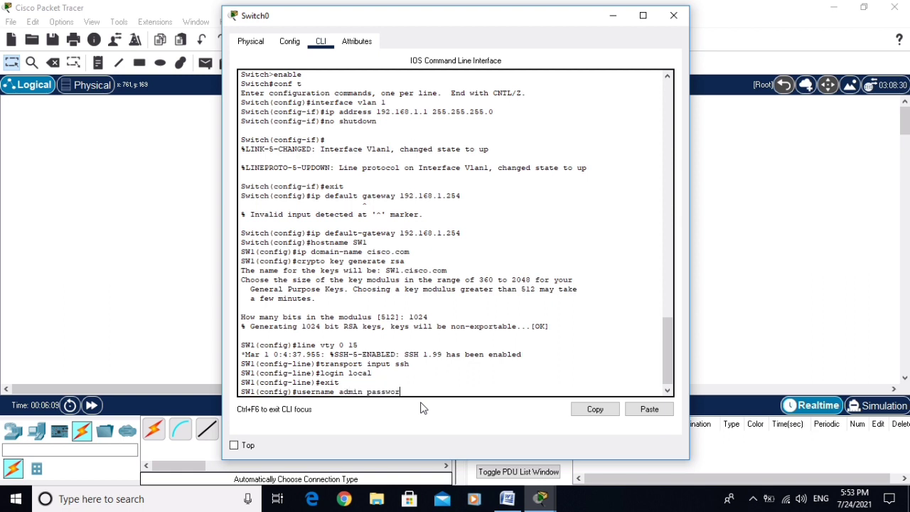
pyautogui.write('d admin')
# - Create the local user account with its password and require ip ssh version 2
pyautogui.press('Return')
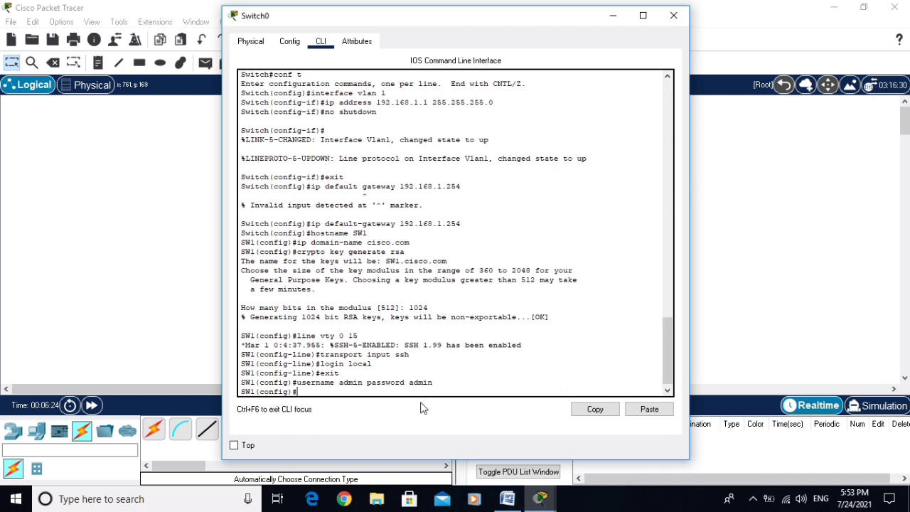
pyautogui.write('ip ssh version 2')
pyautogui.press('Return')
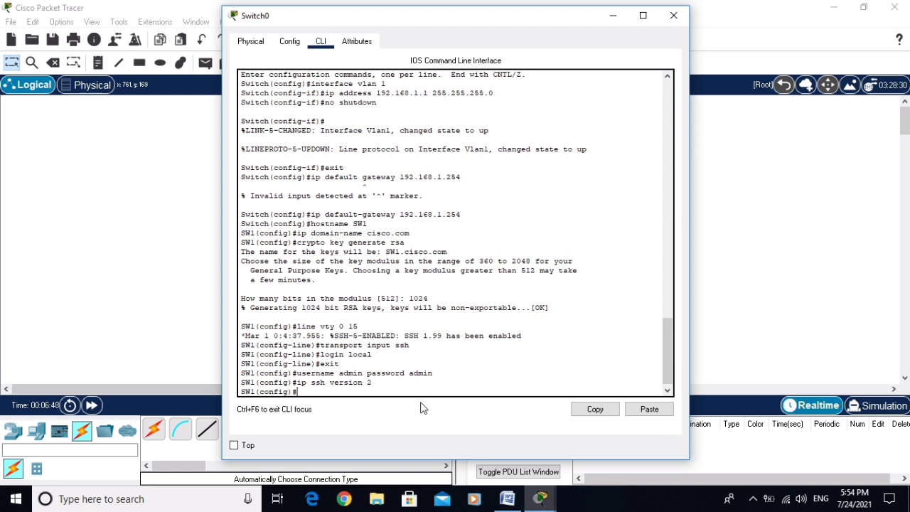
# - Set the enable secret, exit to privileged mode, and save the configuration with write
pyautogui.write('enable secret cisco123')
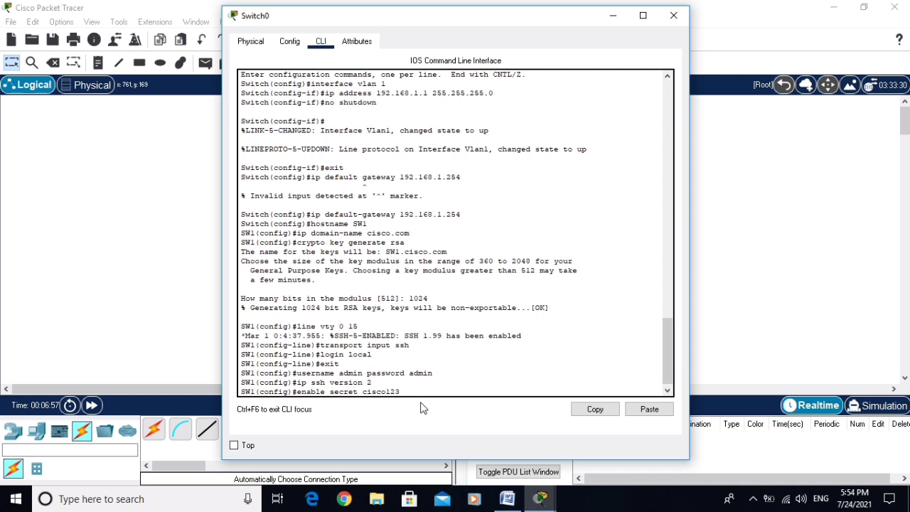
pyautogui.press('Return')
pyautogui.write('exit')
pyautogui.press('Return')
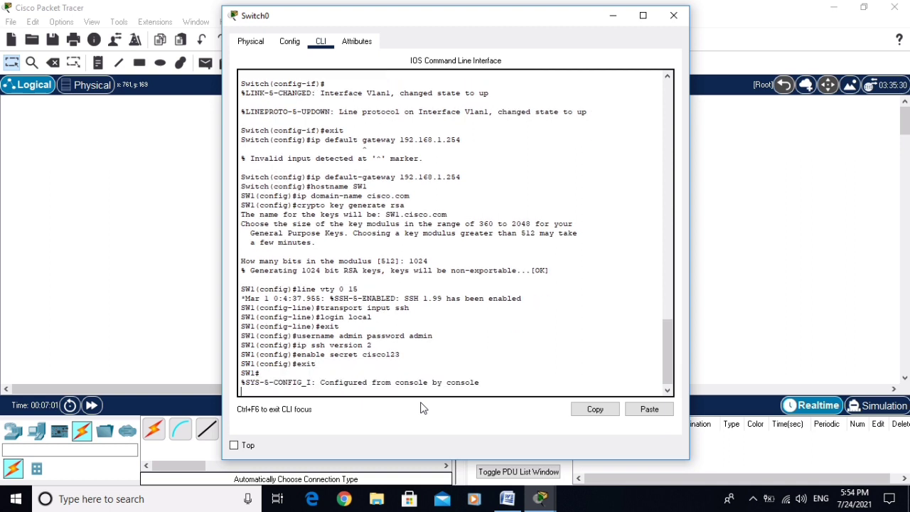
pyautogui.press('Return')
pyautogui.write('wo')
pyautogui.press('BackSpace')
pyautogui.write('r')
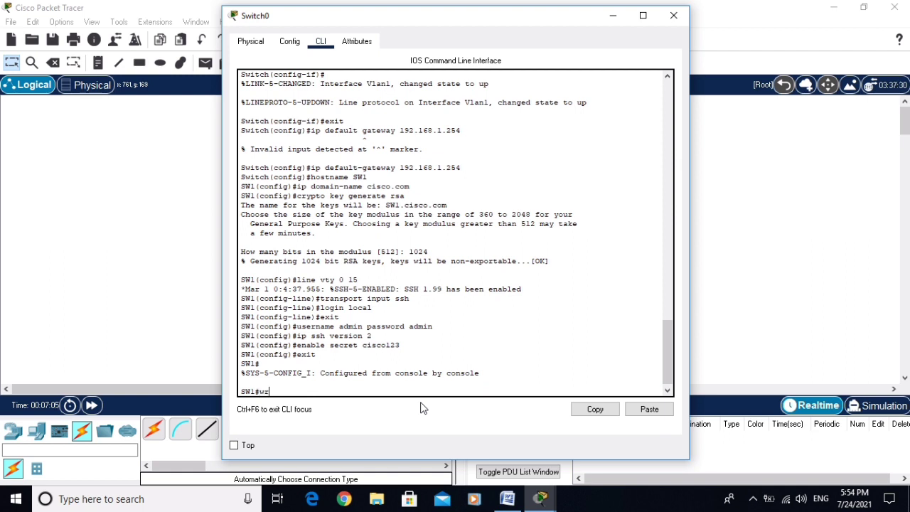
pyautogui.write('ite')
pyautogui.press('Return')
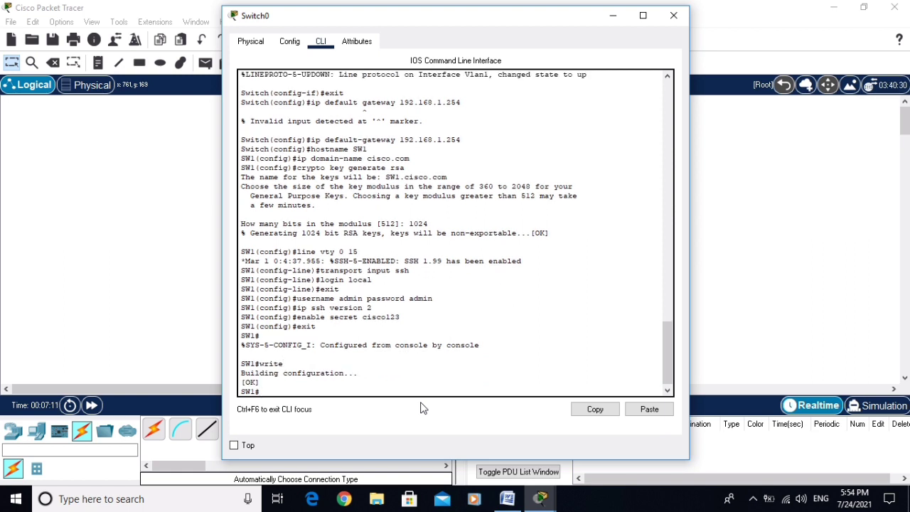
# - Close the switch window and open PC0's Desktop IP Configuration
pyautogui.click(673, 16)
pyautogui.click(332, 212)
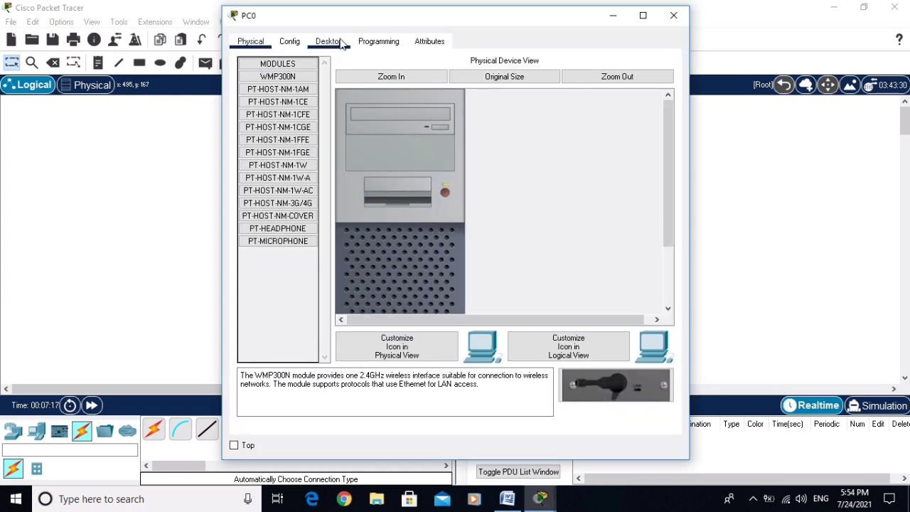
pyautogui.click(329, 43)
pyautogui.click(297, 107)
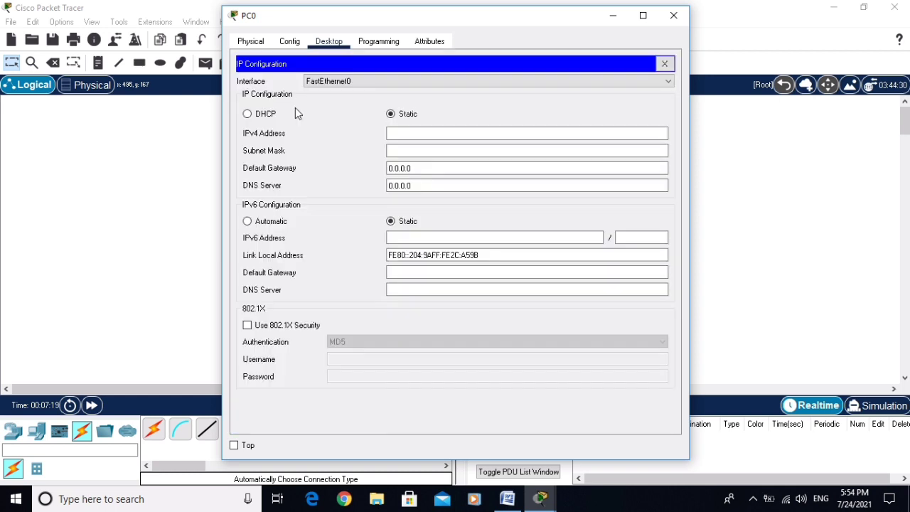
# - Give PC0 IP 192.168.1.2, mask 255.255.255.0 and gateway 192.168.1.254
pyautogui.click(414, 133)
pyautogui.write('192.')
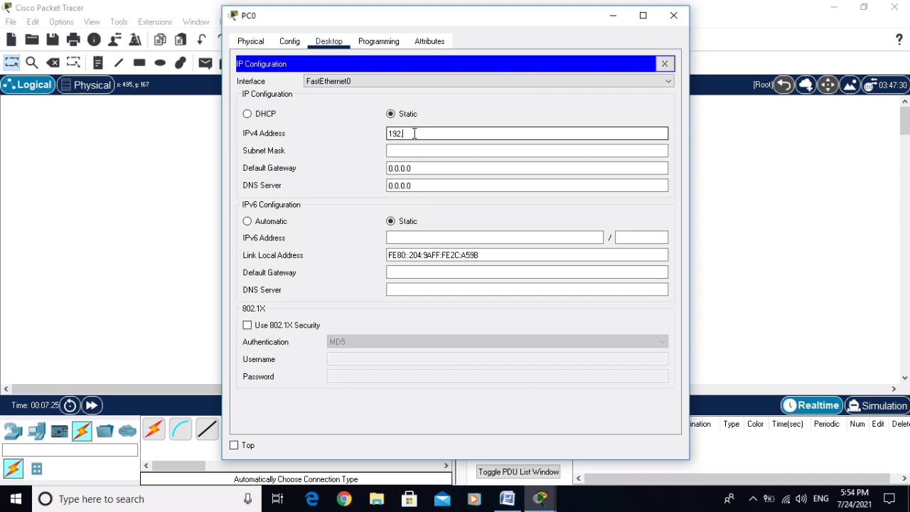
pyautogui.write('168.1.2')
pyautogui.click(424, 150)
pyautogui.click(436, 168)
pyautogui.tripleClick(434, 168)
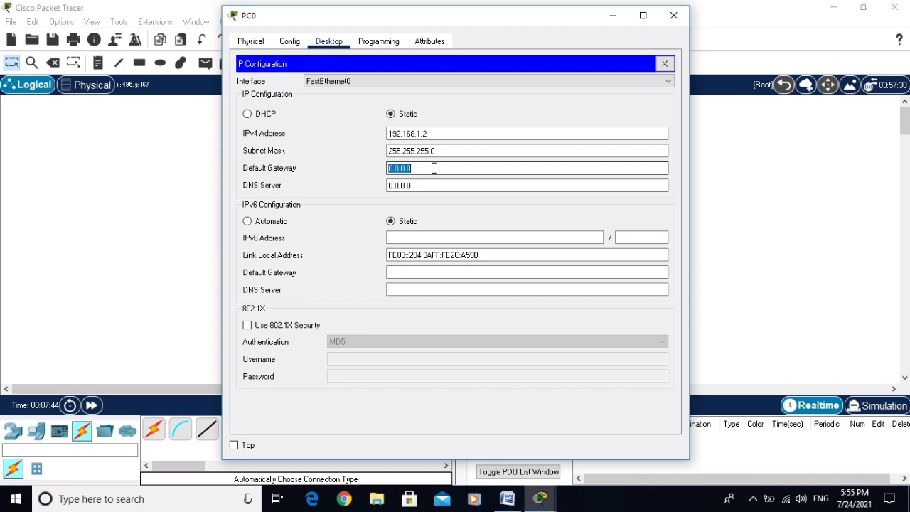
pyautogui.write('192.168.1.254')
# - From PC0's Command Prompt, SSH to 192.168.1.1 as user admin and enter the user password
pyautogui.click(674, 15)
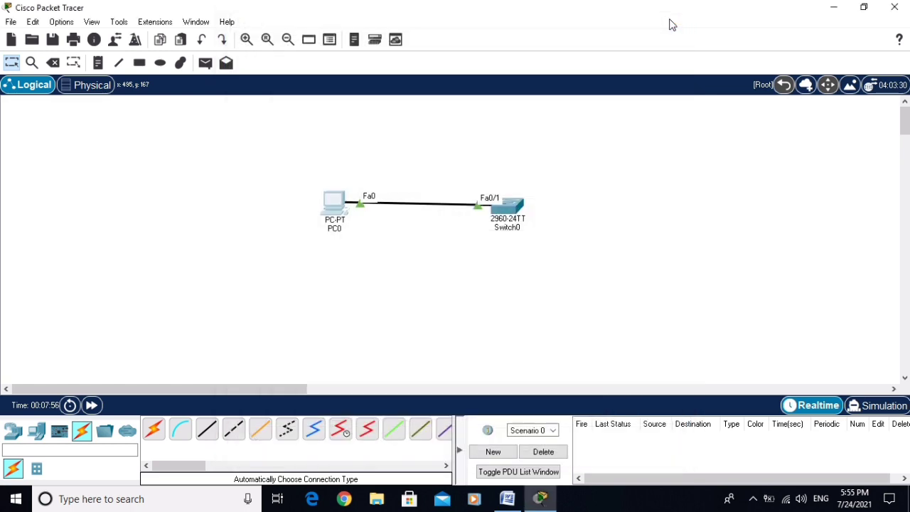
pyautogui.click(334, 207)
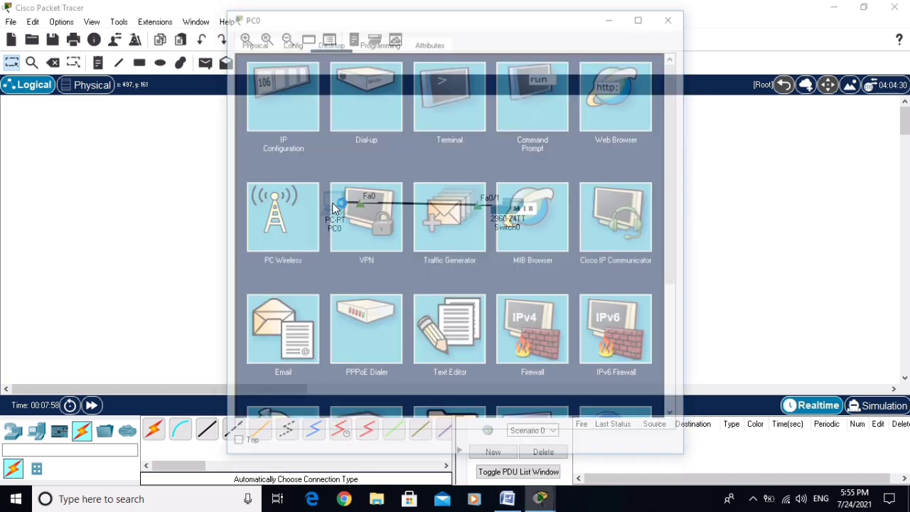
pyautogui.click(520, 105)
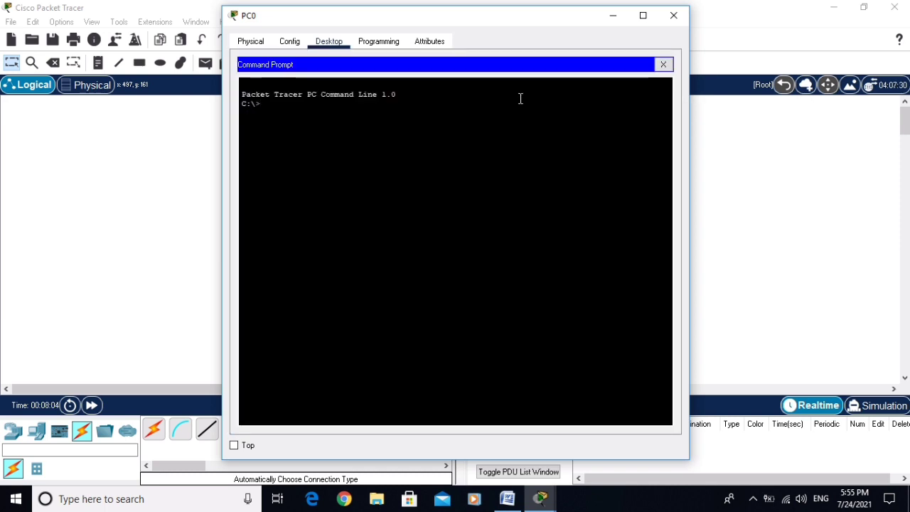
pyautogui.write('ssh -l')
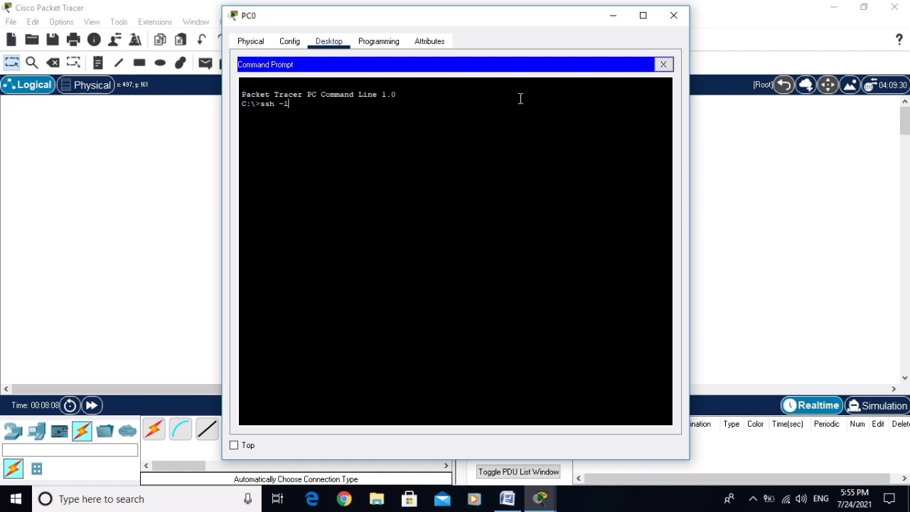
pyautogui.write(' admin 192.168.1.1')
pyautogui.press('Return')
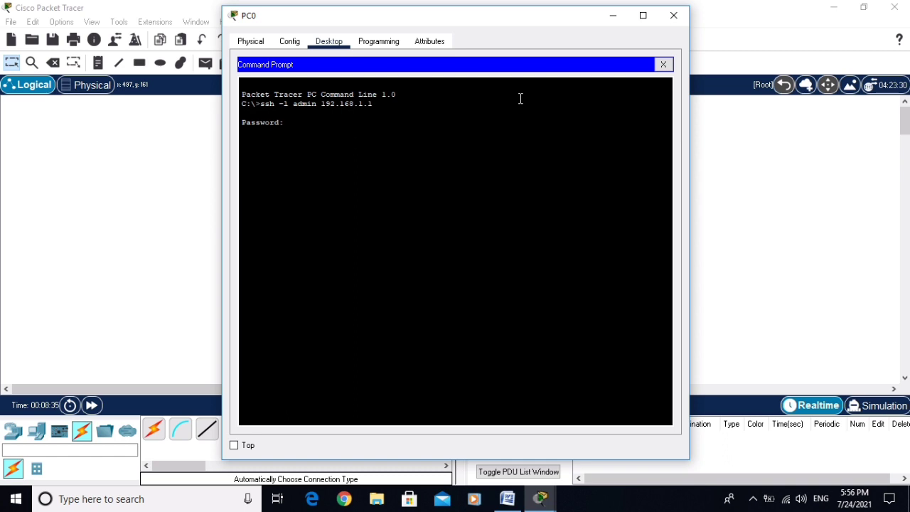
pyautogui.press('Return')
# - Enter privileged mode on SW1 with 'enable' and supply the enable secret
pyautogui.write('enable')
pyautogui.press('Return')
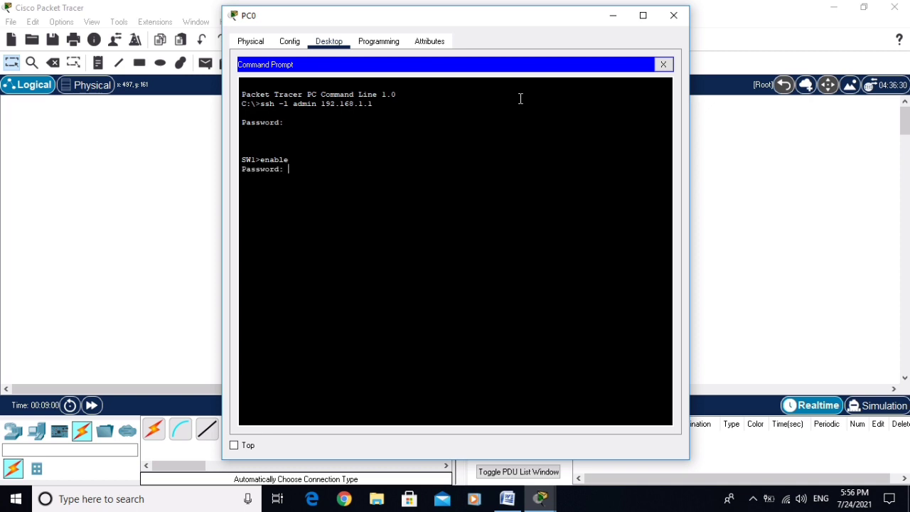
pyautogui.press('Return')
# - Enter global configuration with 'configure terminal' and run 'do show vlan brief'
pyautogui.write('configure terminal')
pyautogui.press('Return')
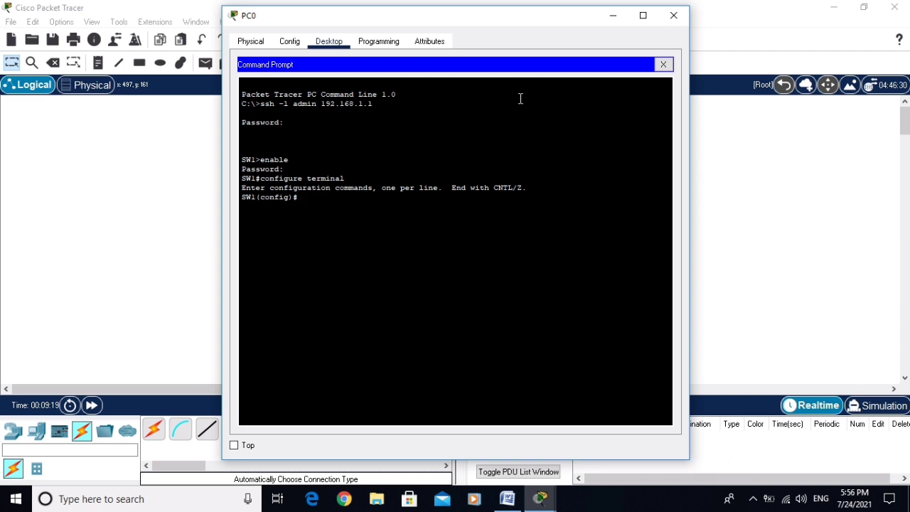
pyautogui.write('do show vlan brief')
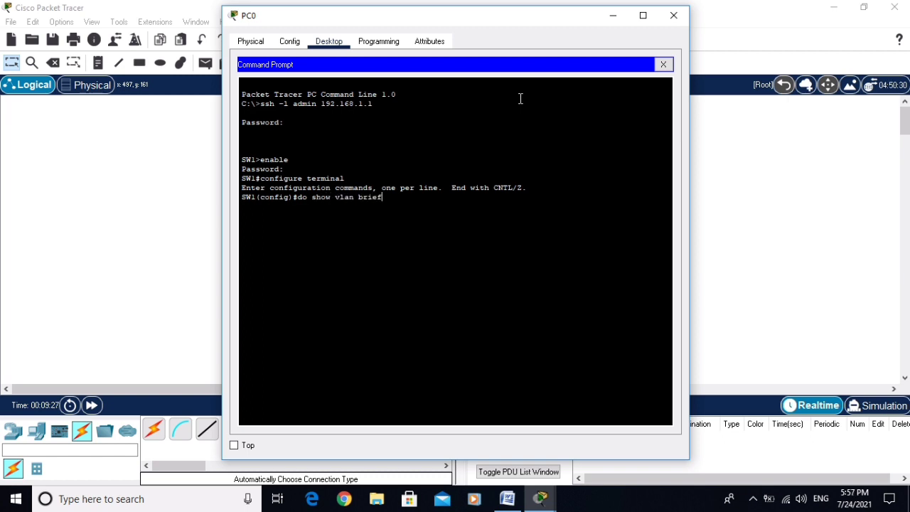
pyautogui.press('Return')
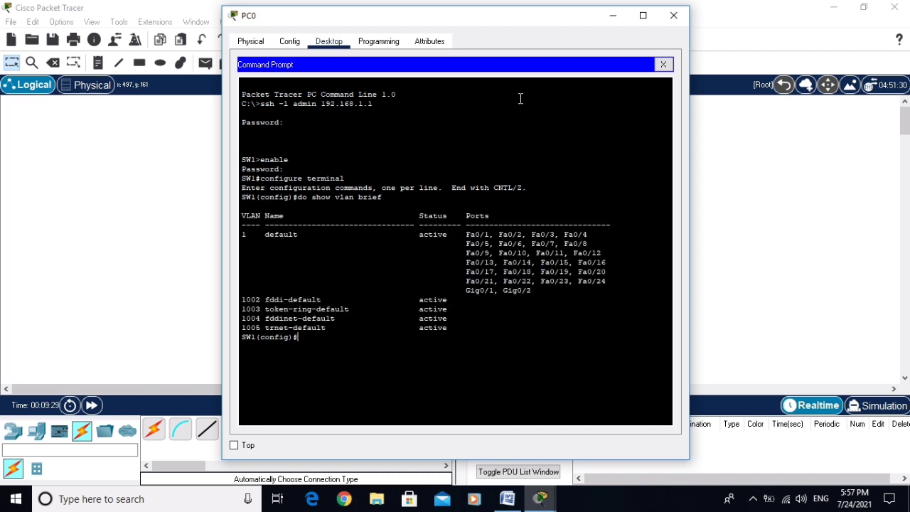